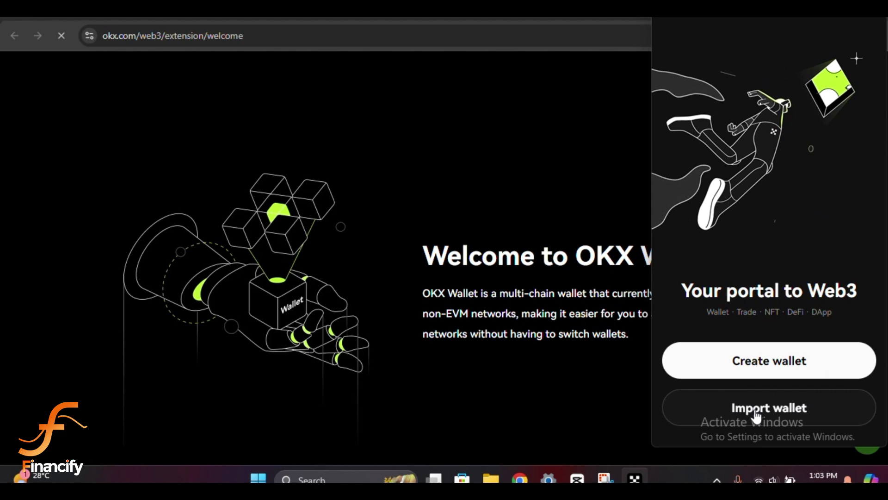
- Choose Import wallet in OKX Wallet to bring in an existing wallet
left_click(791, 412)
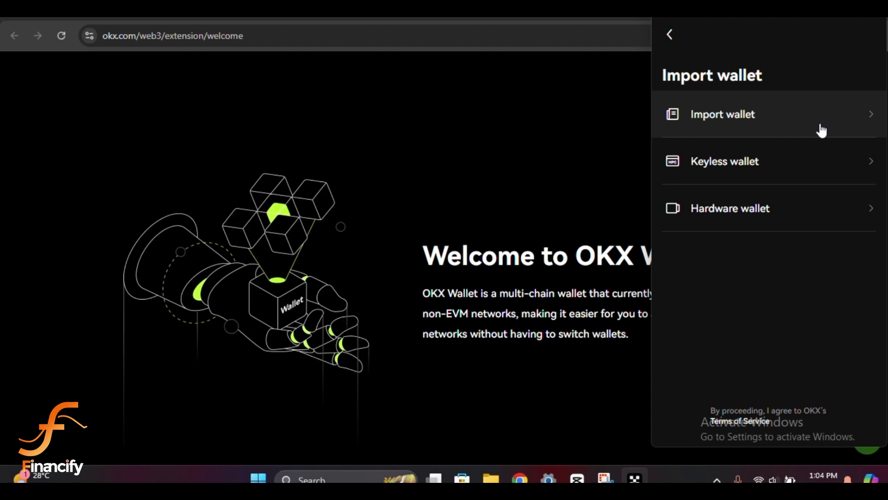
left_click(747, 118)
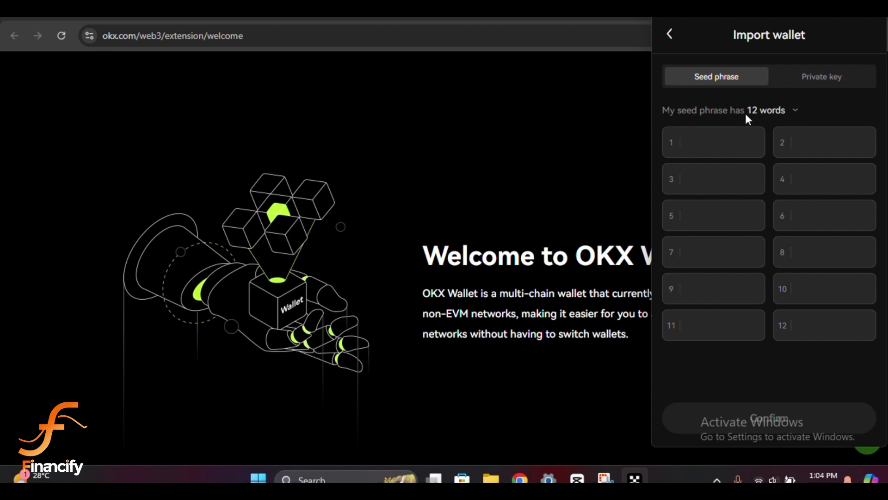